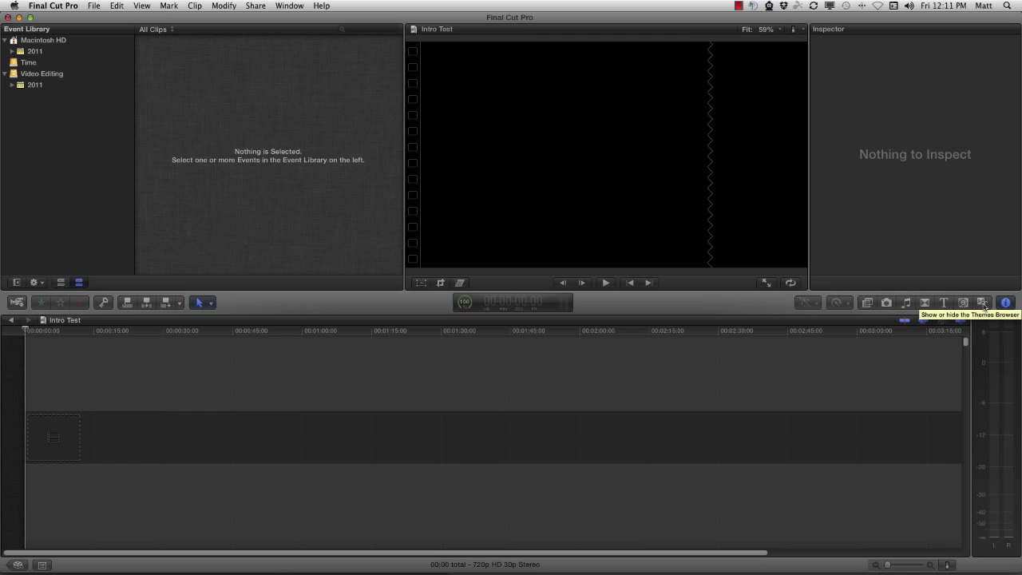
# Step: Add the Splash - Ink Splats title from the Bumper/Opener titles to the start of the empty timeline
pyautogui.click(944, 303)
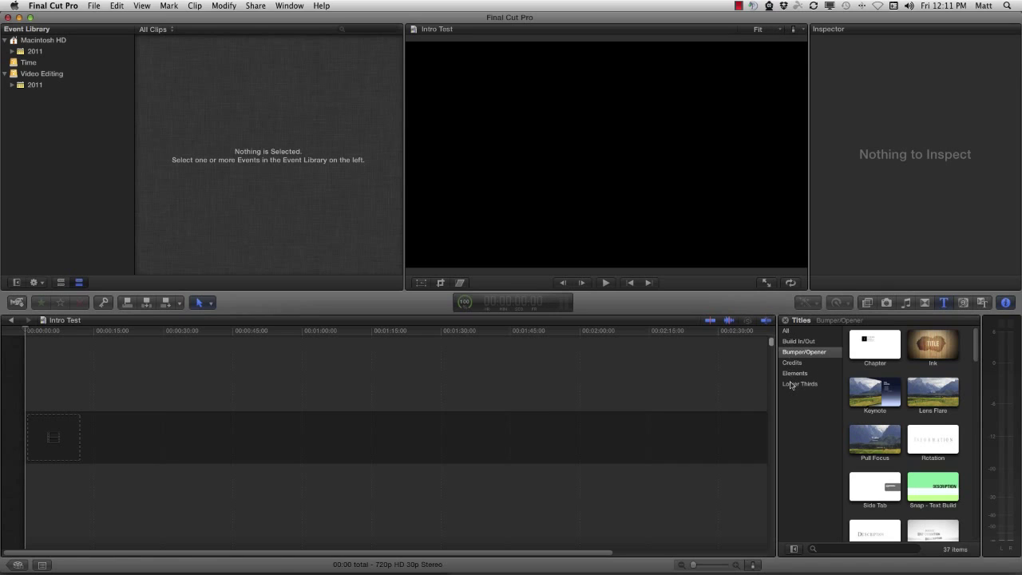
pyautogui.press('Up')
pyautogui.press('Up')
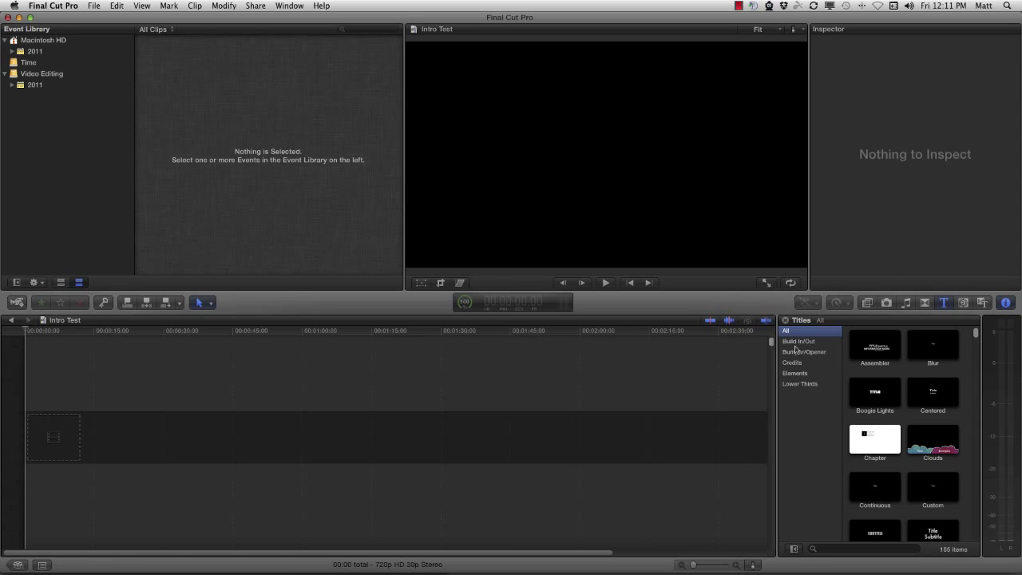
pyautogui.press('Down')
pyautogui.press('Down')
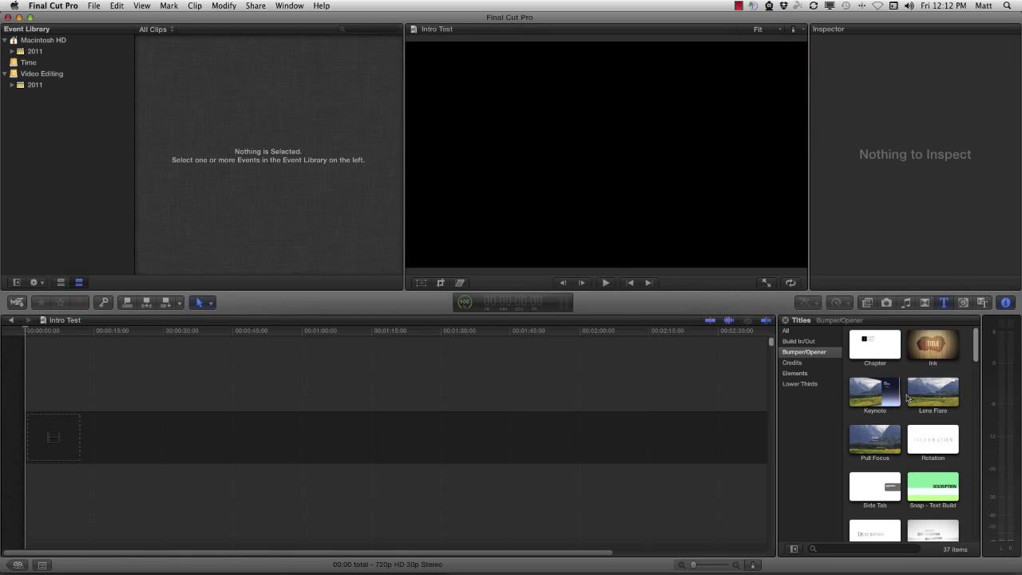
pyautogui.scroll(-4, 897, 469)
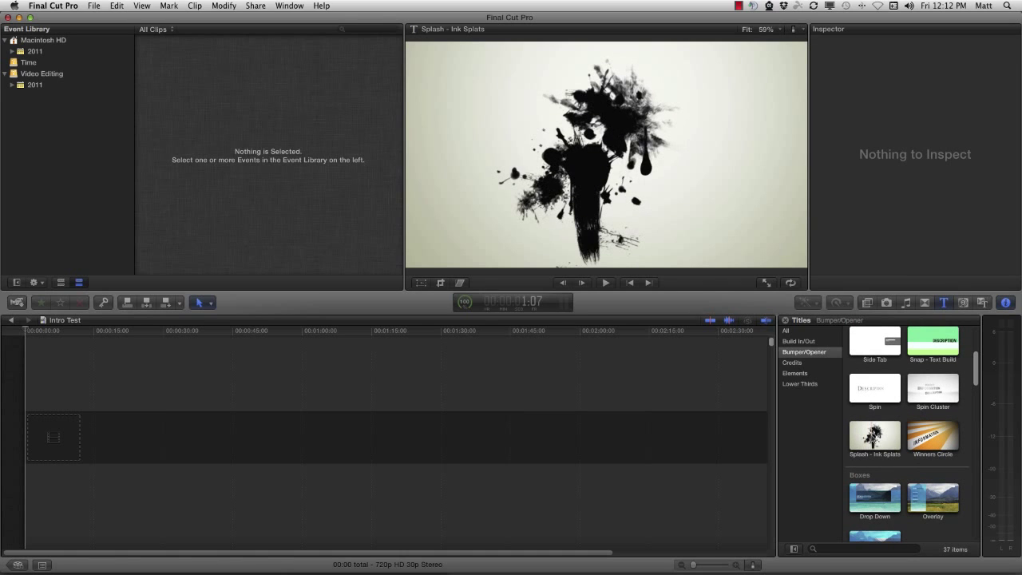
pyautogui.moveTo(875, 435)
pyautogui.mouseDown()
pyautogui.moveTo(488, 495)
pyautogui.moveTo(44, 441)
pyautogui.mouseUp()
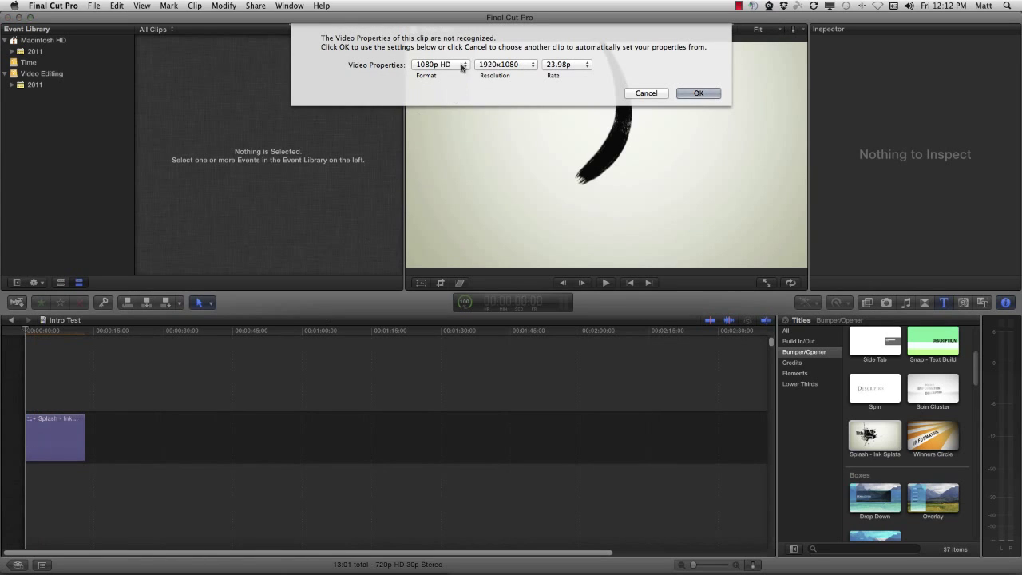
# Step: Set the project's video properties to 720p HD, 1280x720 at 30p and accept them
pyautogui.click(465, 64)
pyautogui.click(440, 84)
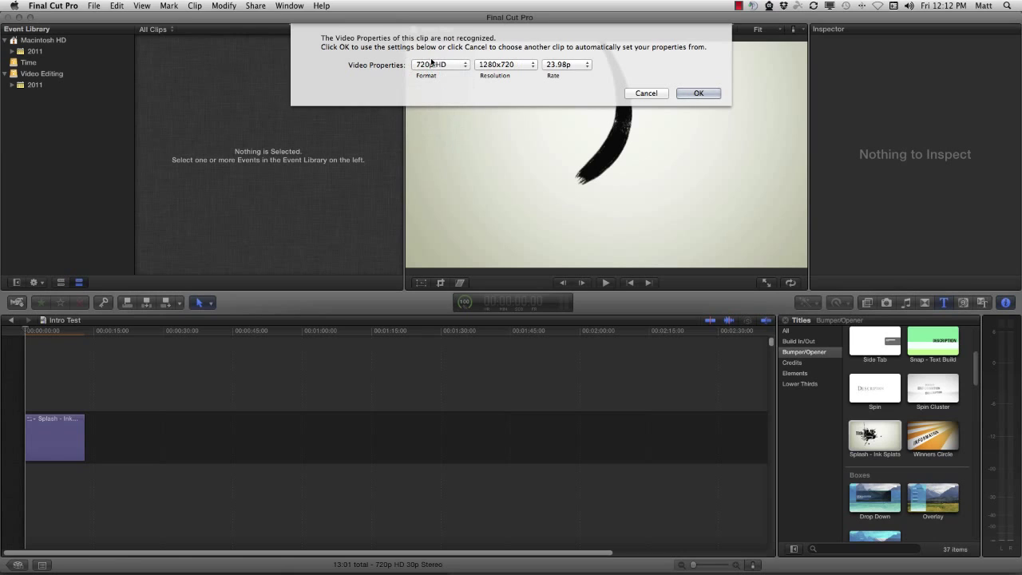
pyautogui.click(563, 65)
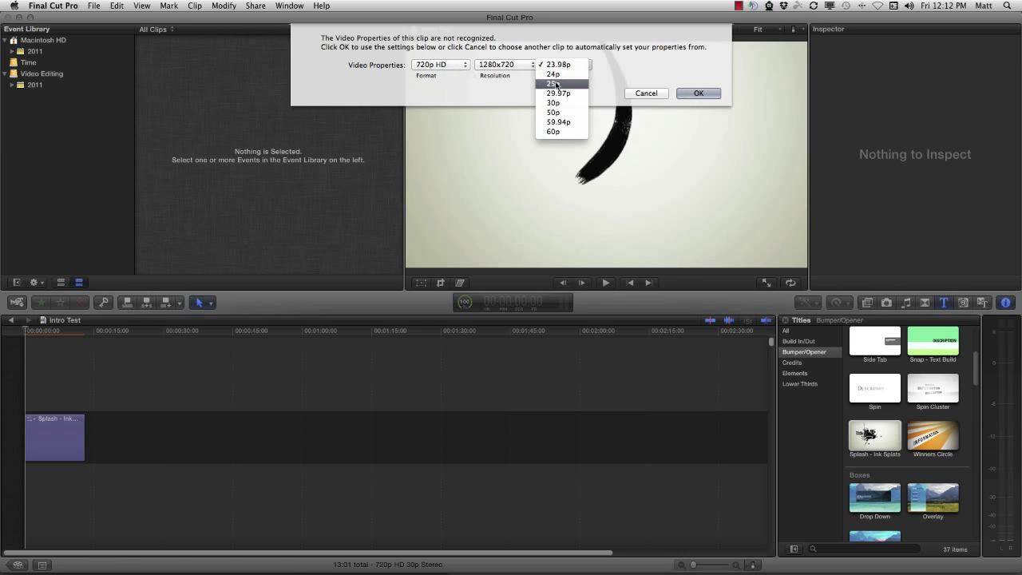
pyautogui.click(559, 103)
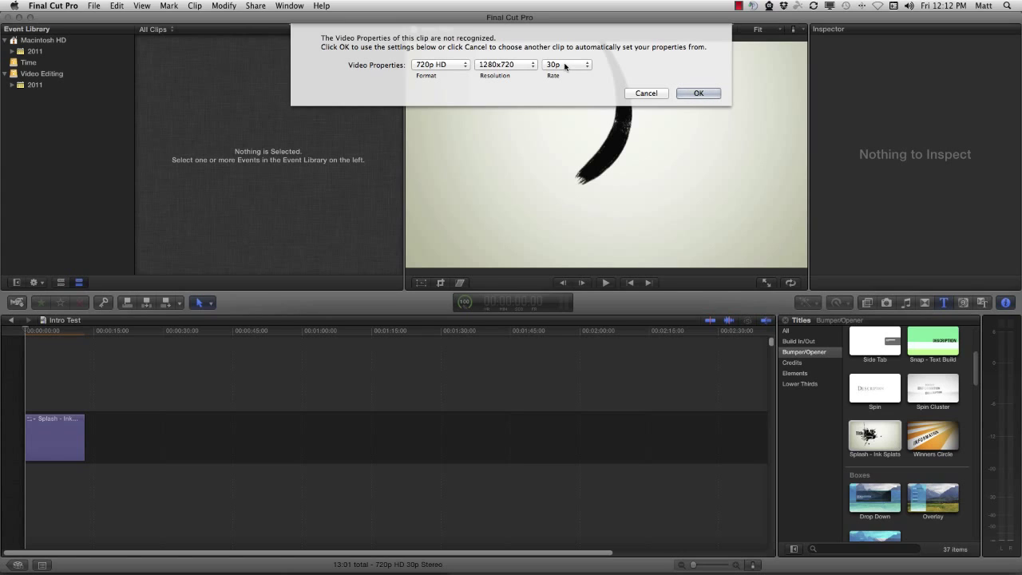
pyautogui.click(566, 66)
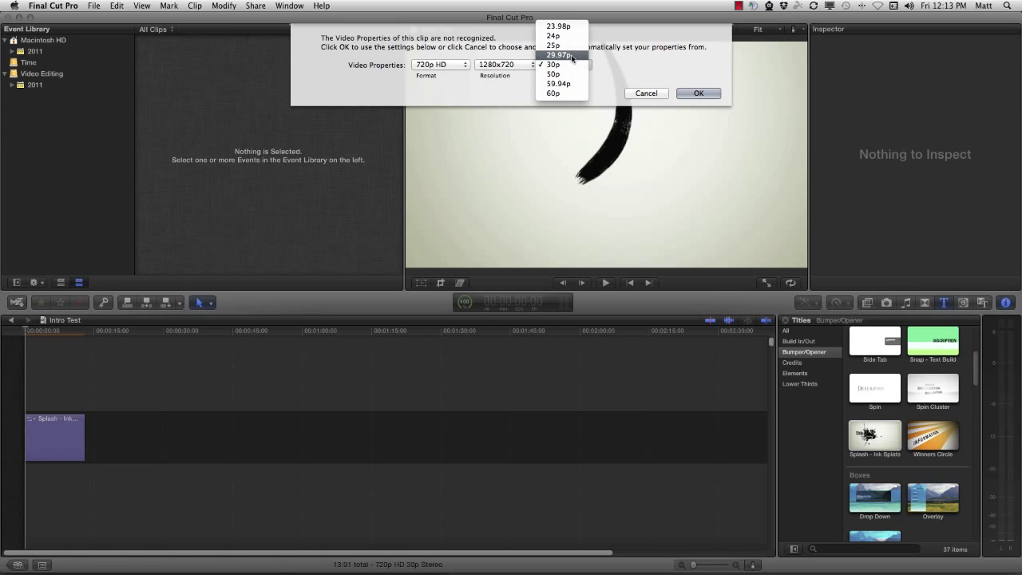
pyautogui.click(703, 80)
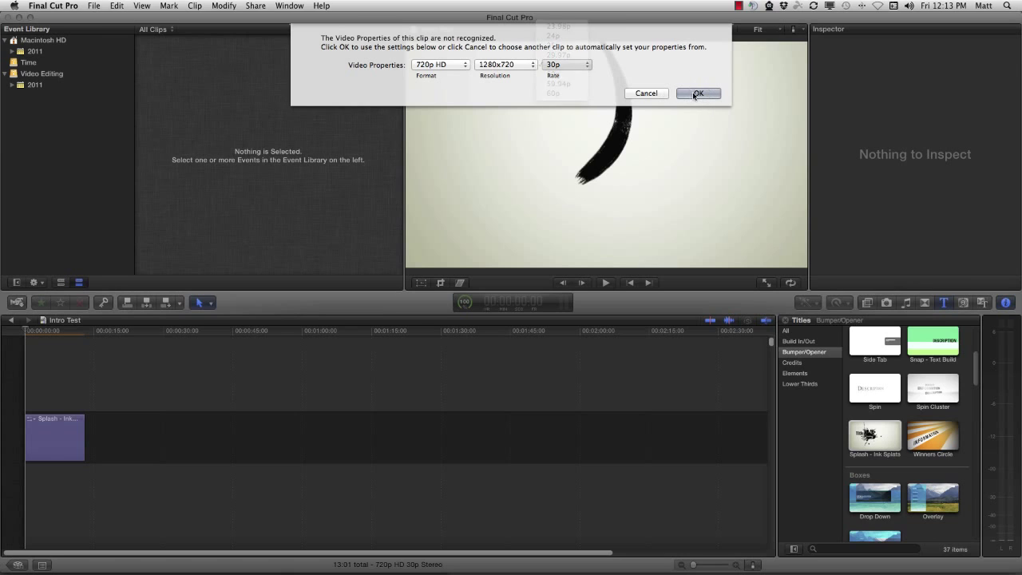
pyautogui.click(680, 94)
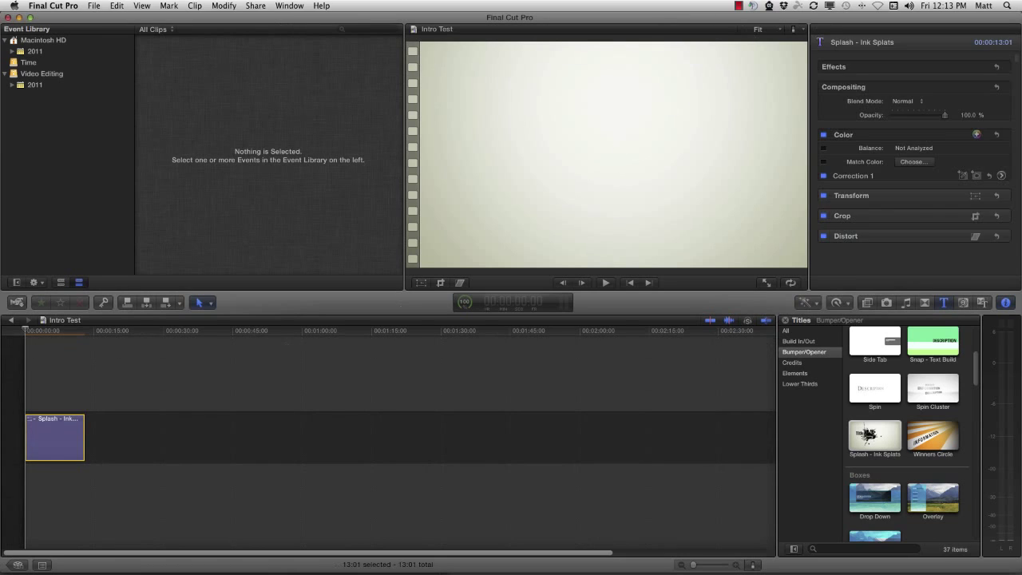
# Step: Play the opener until its text is showing, and replace the main title placeholder with "LockerGnome"
pyautogui.press('space')
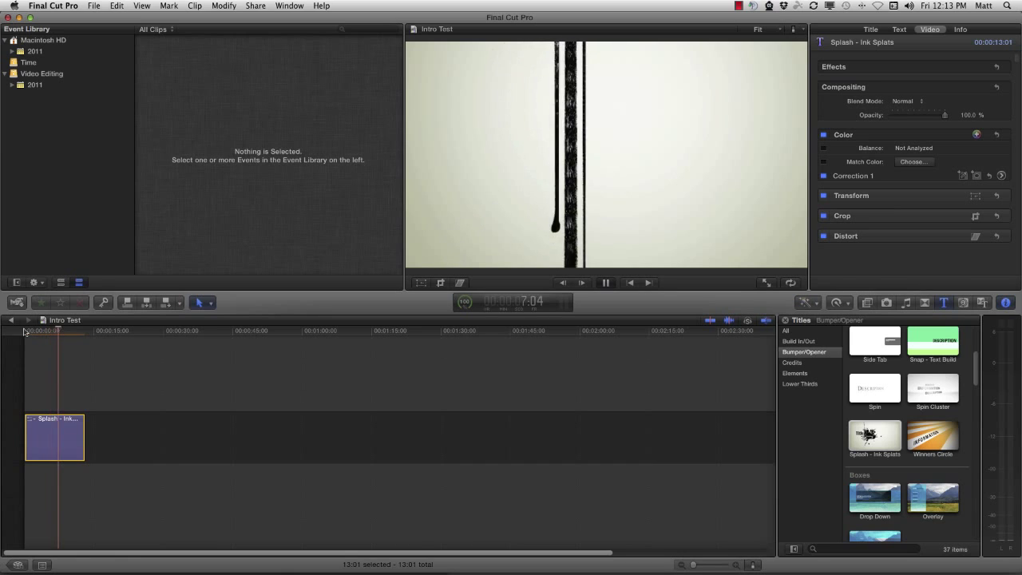
pyautogui.press('space')
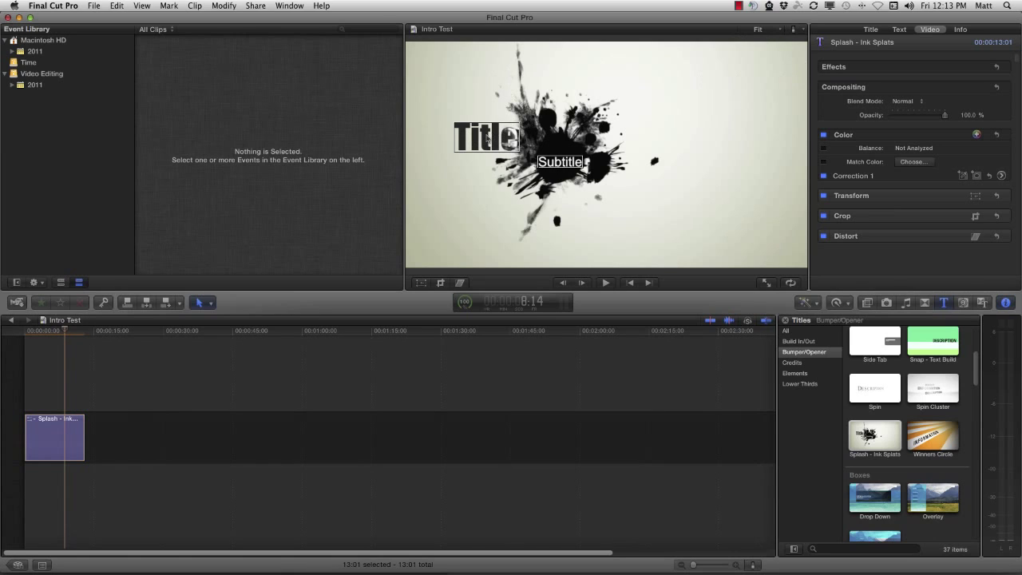
pyautogui.doubleClick(500, 134)
pyautogui.press('Left')
pyautogui.write('Lo')
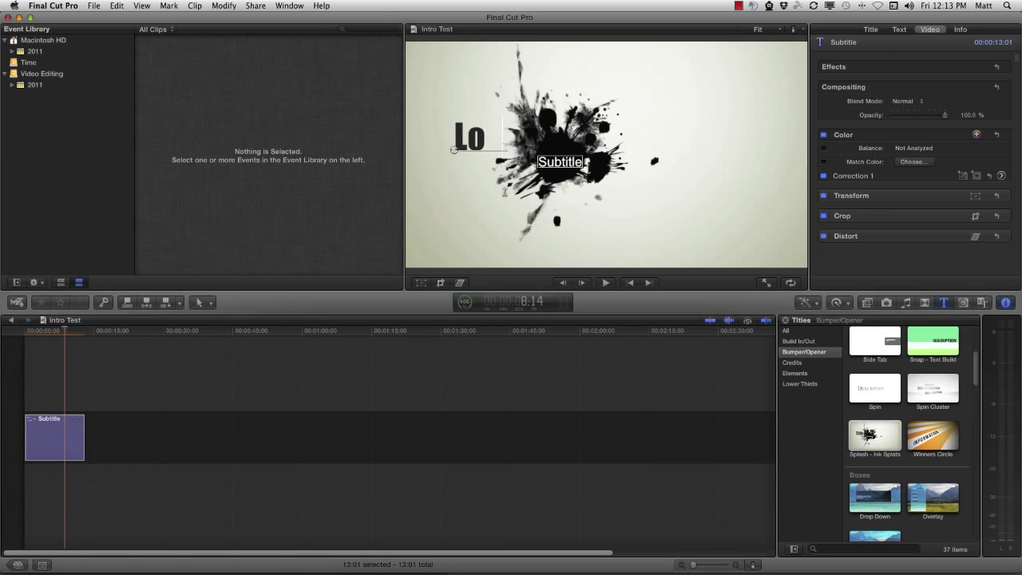
pyautogui.write('ckerGnome.com')
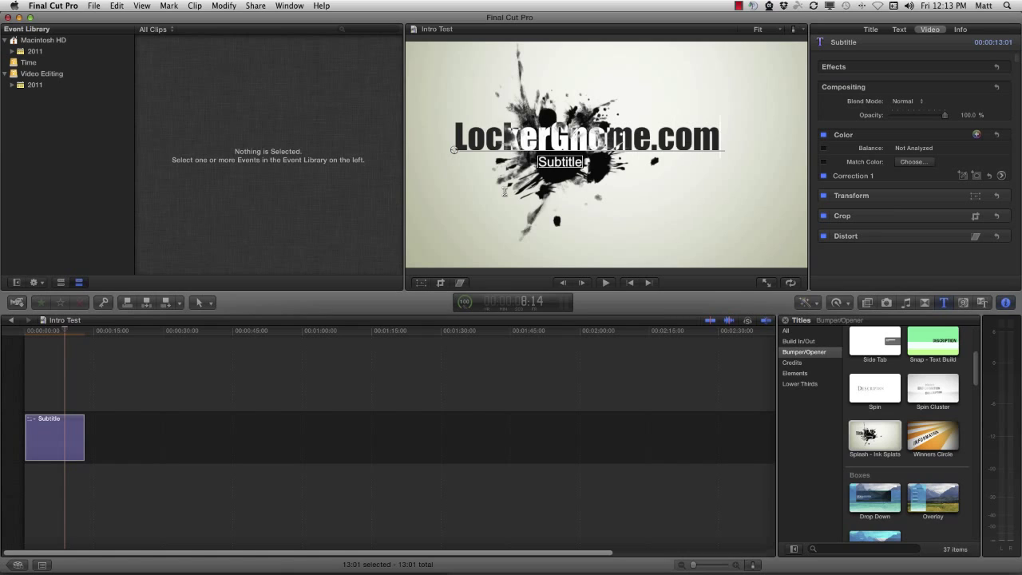
pyautogui.press('BackSpace')
pyautogui.press('BackSpace')
pyautogui.press('BackSpace')
pyautogui.press('BackSpace')
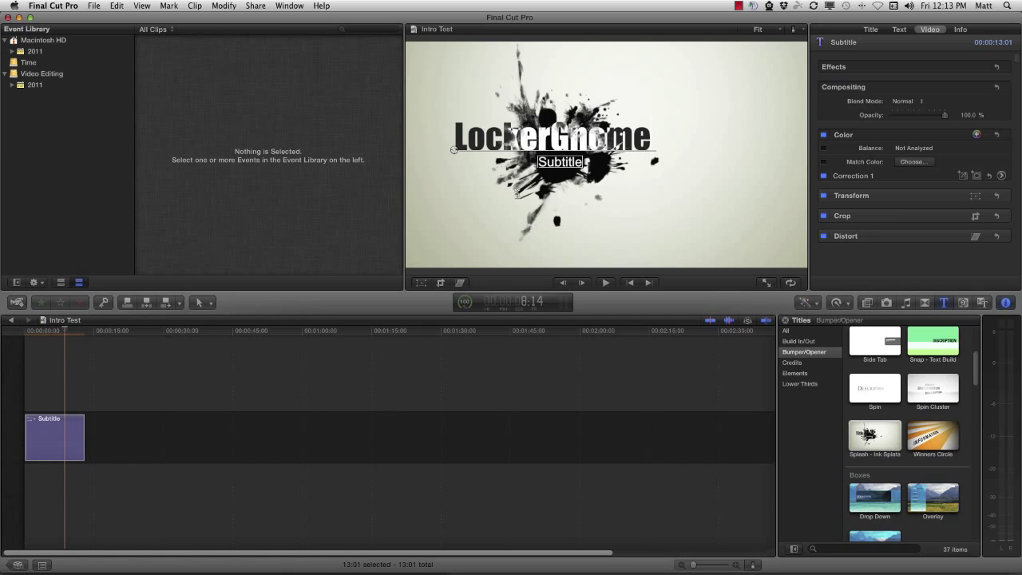
# Step: Replace the subtitle placeholder beneath the main title with "Bloopers"
pyautogui.click(564, 161)
pyautogui.doubleClick(565, 162)
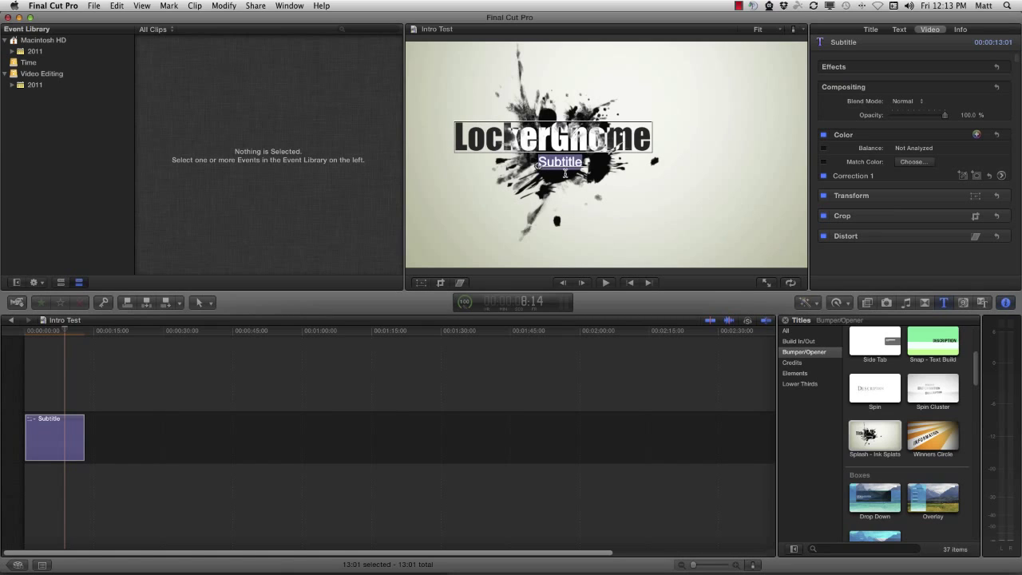
pyautogui.write('Bloo')
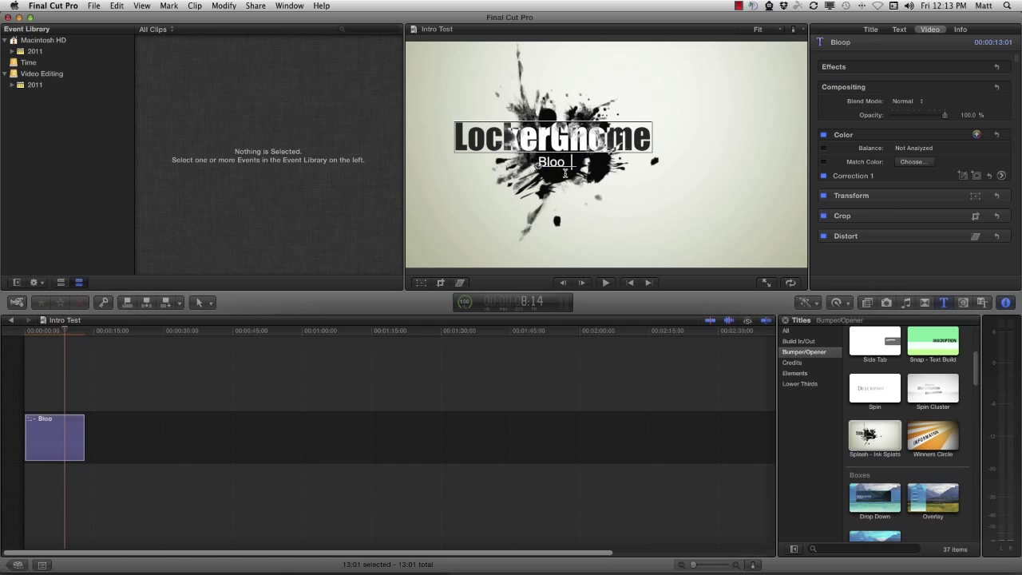
pyautogui.write('pers')
# Step: Change the font of the LockerGnome title text to SF Intellivised
pyautogui.doubleClick(562, 135)
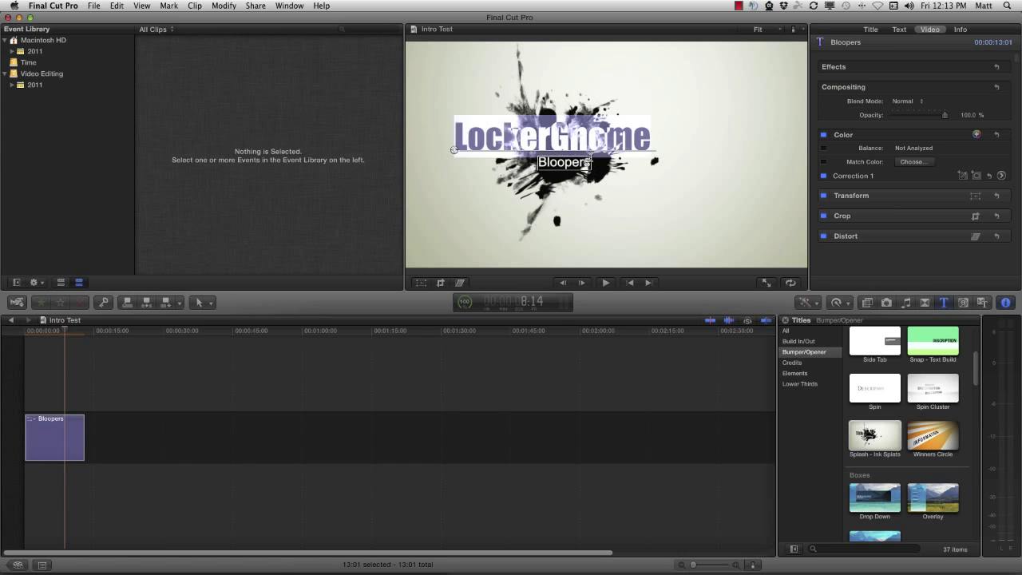
pyautogui.click(899, 30)
pyautogui.click(907, 85)
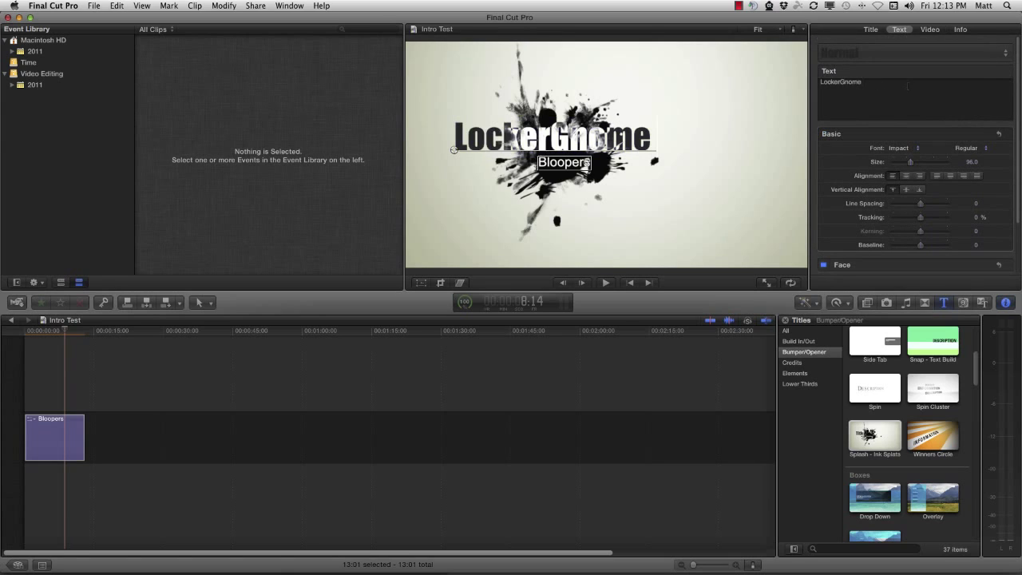
pyautogui.doubleClick(908, 85)
pyautogui.click(918, 95)
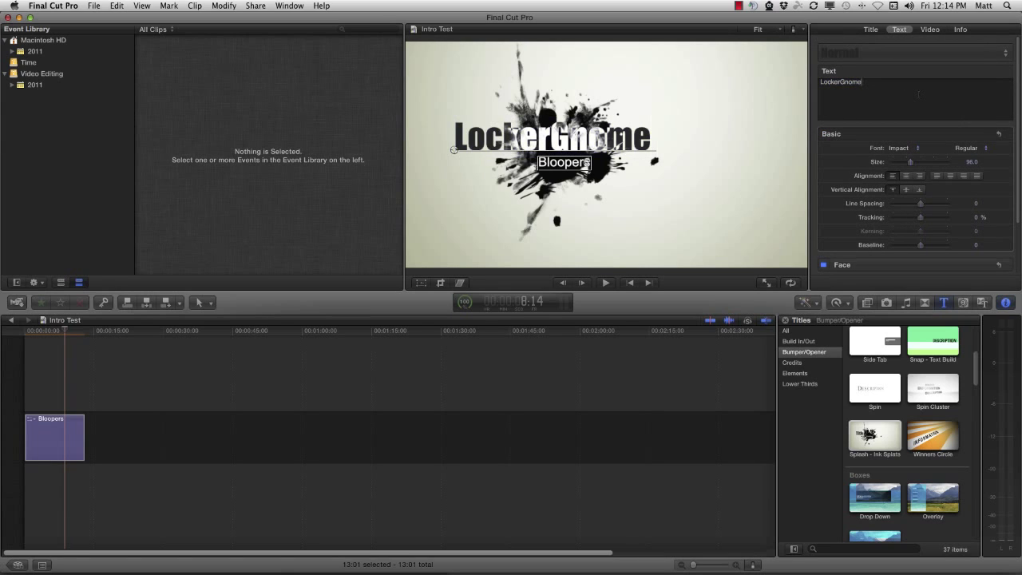
pyautogui.doubleClick(876, 82)
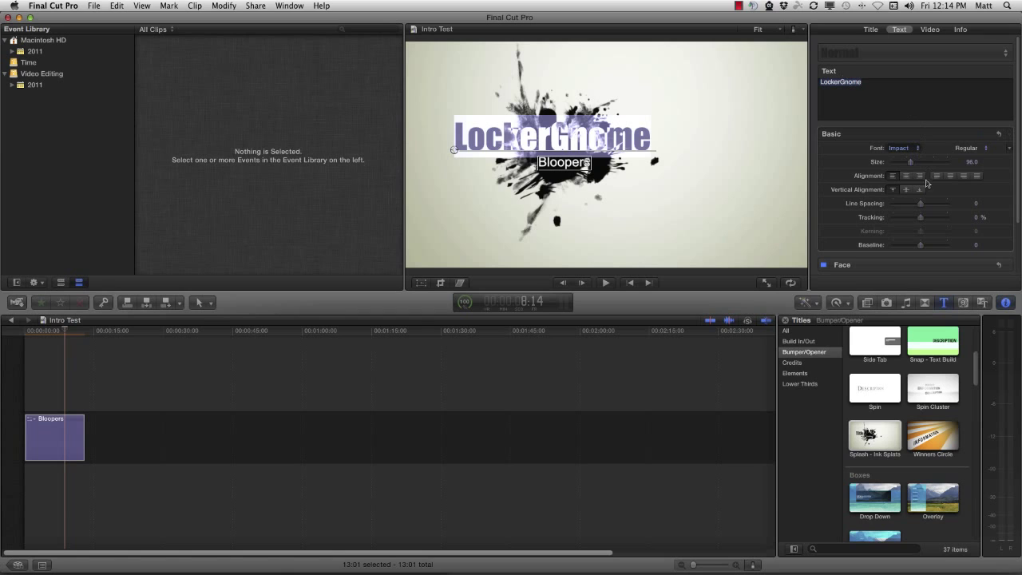
pyautogui.click(899, 149)
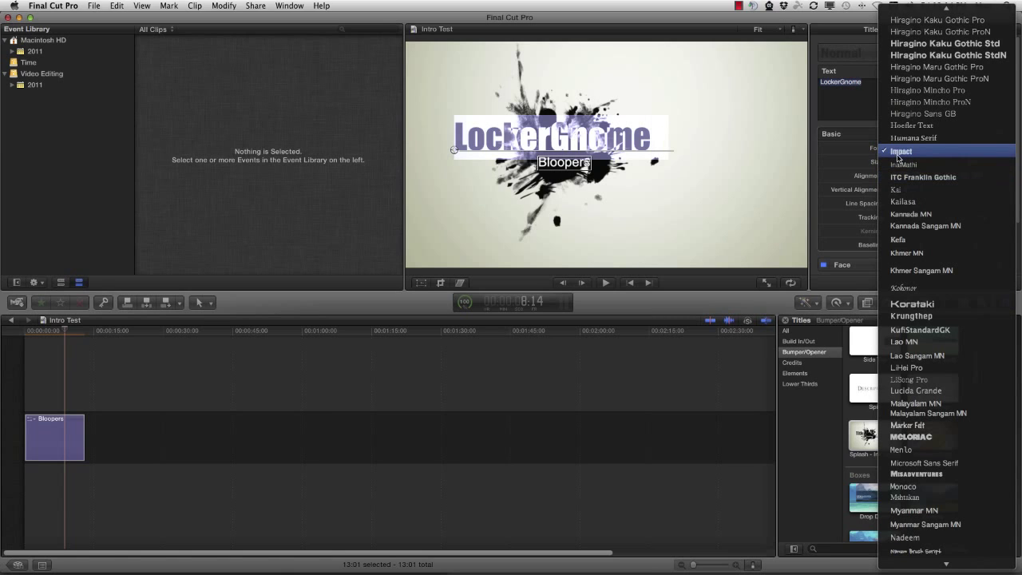
pyautogui.scroll(-8, 919, 519)
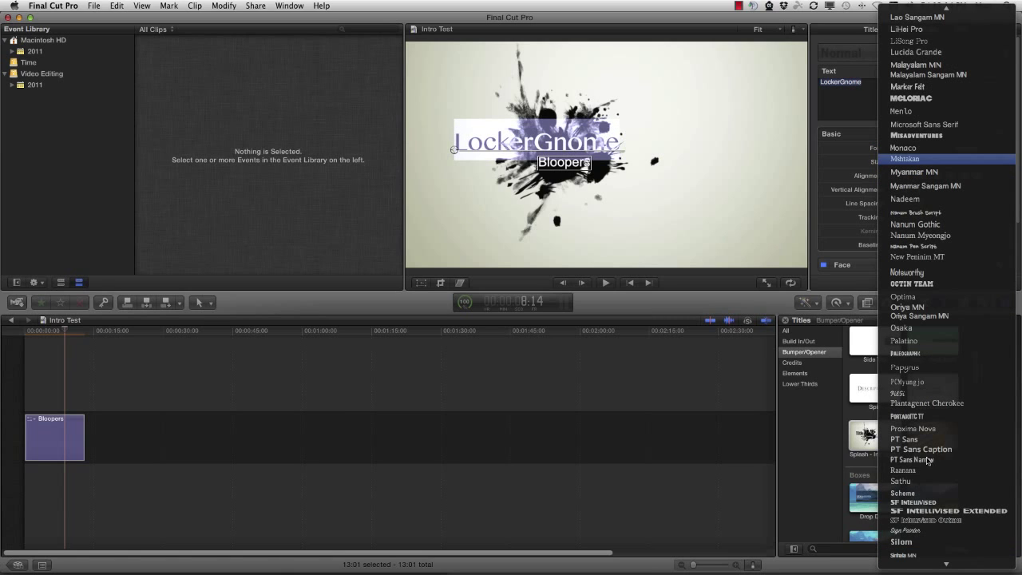
pyautogui.click(921, 503)
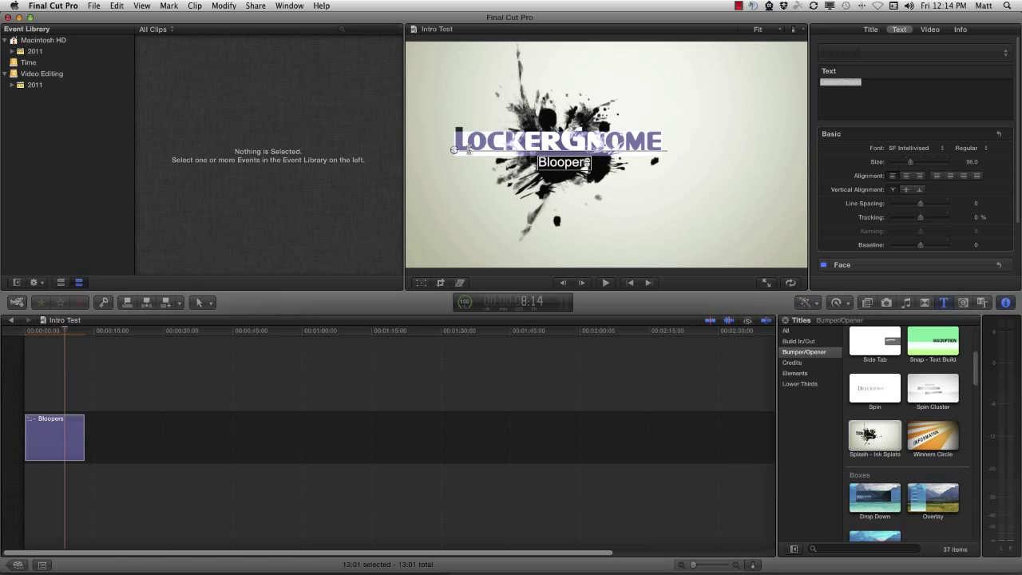
pyautogui.click(871, 83)
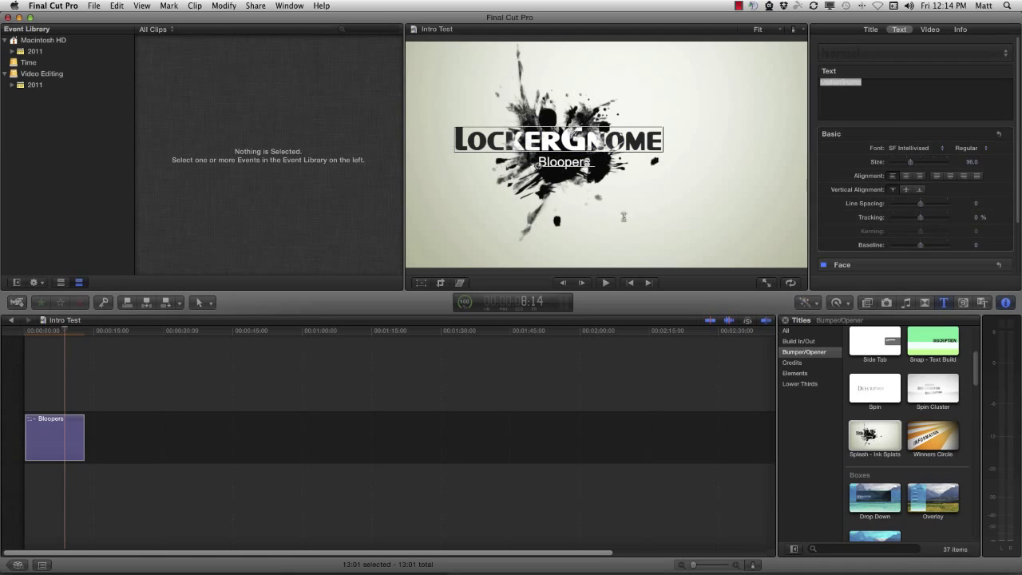
# Step: Set the Bloopers subtitle's font to SF Intellivised and its size to 50
pyautogui.doubleClick(562, 163)
pyautogui.click(878, 95)
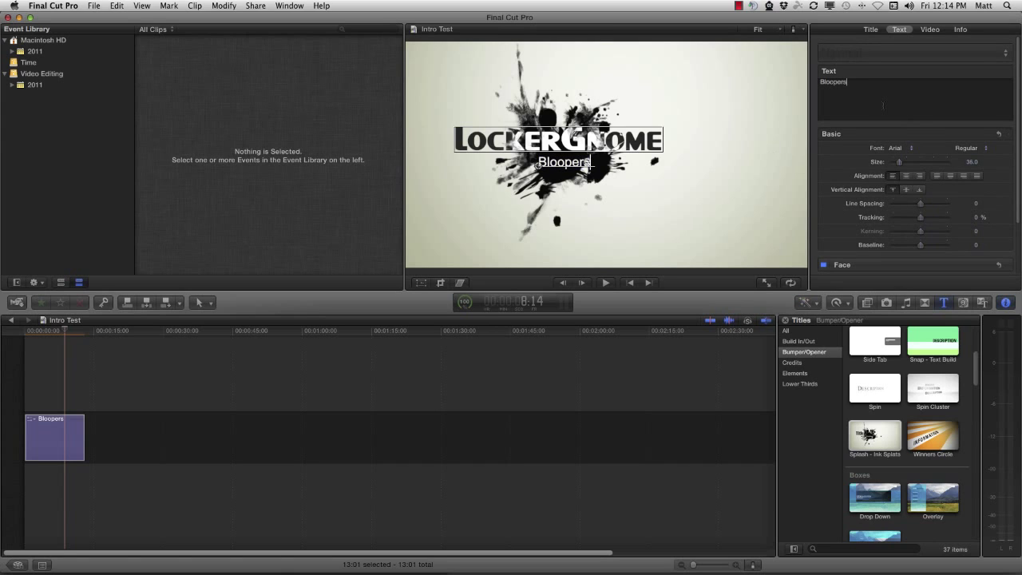
pyautogui.click(898, 148)
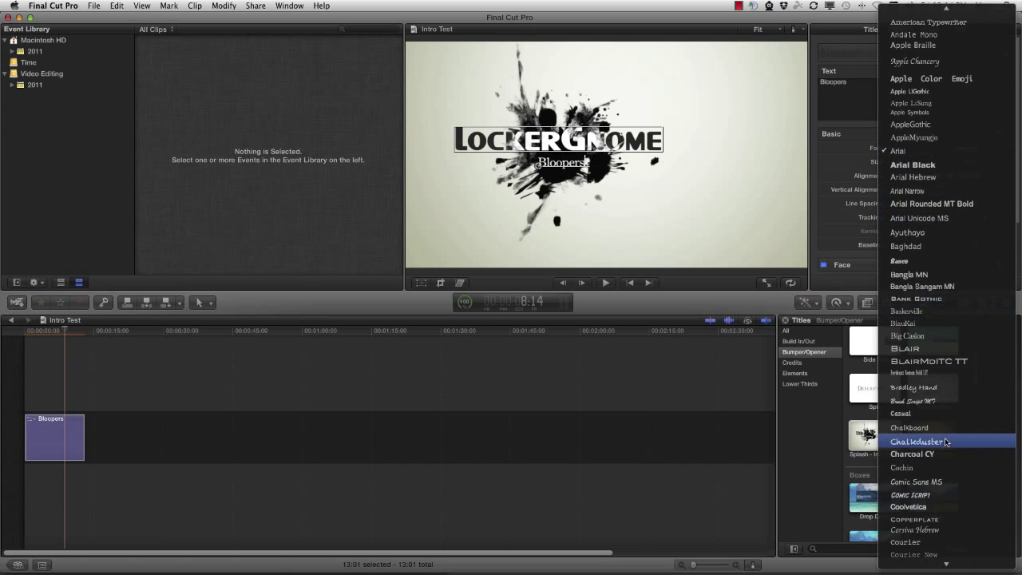
pyautogui.scroll(-10, 931, 439)
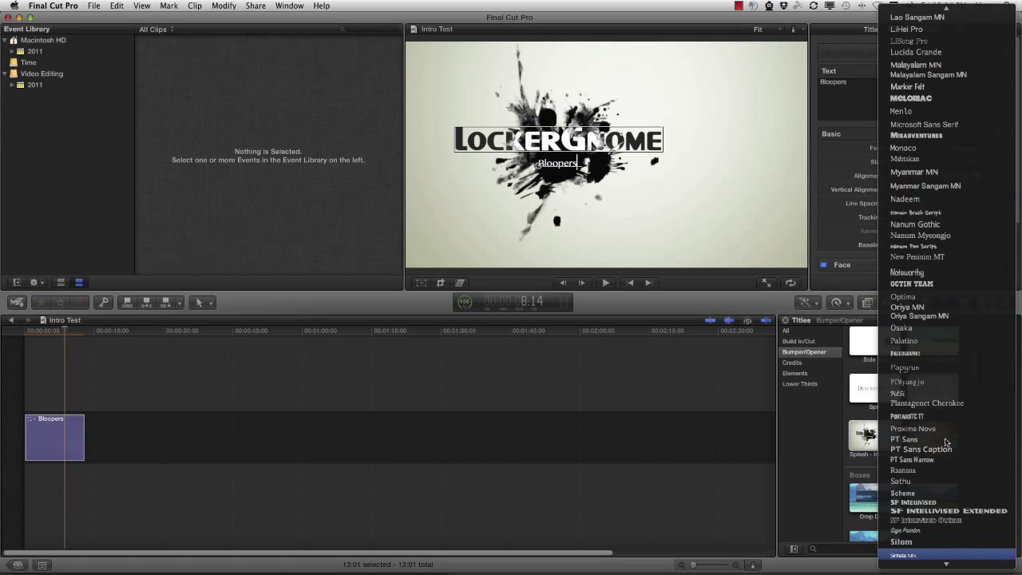
pyautogui.click(930, 503)
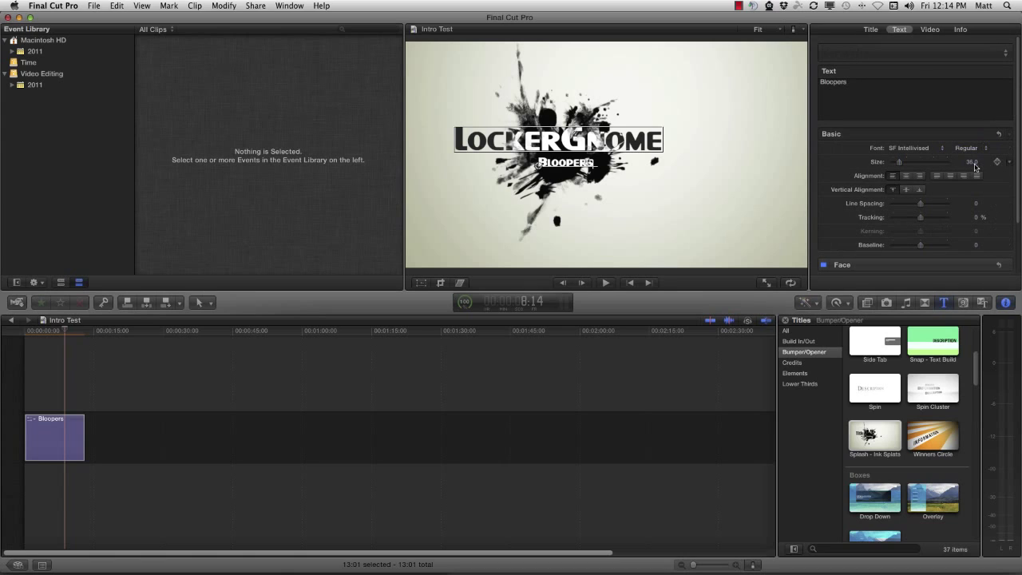
pyautogui.write('50')
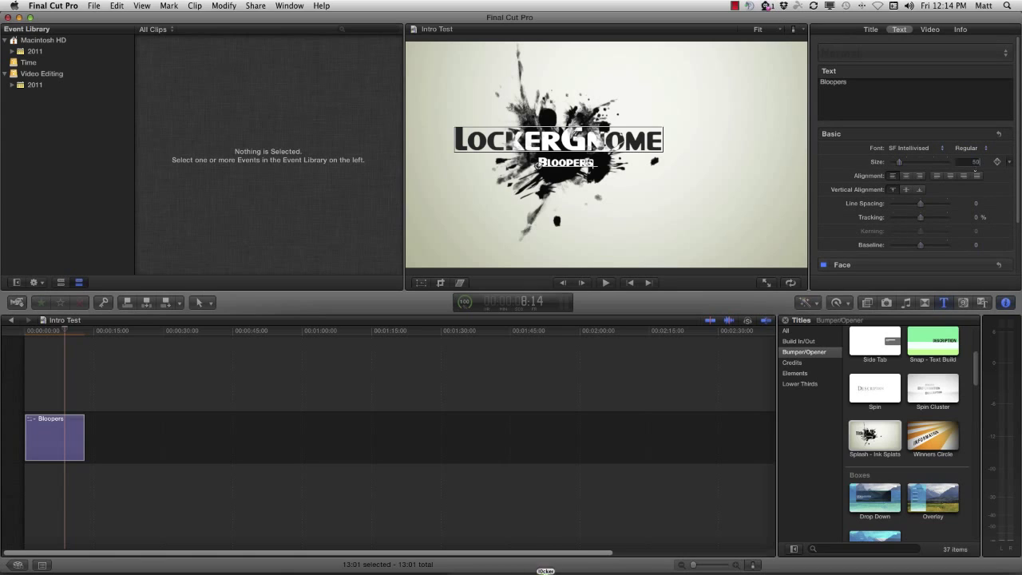
pyautogui.press('Return')
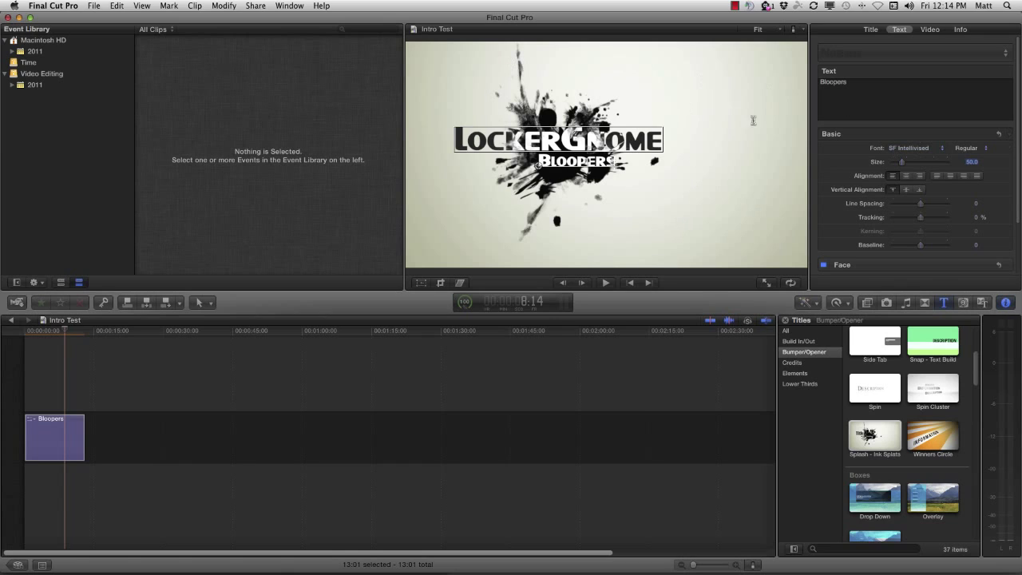
# Step: Show the title clip's video settings and play the finished intro from the beginning of the timeline
pyautogui.click(930, 29)
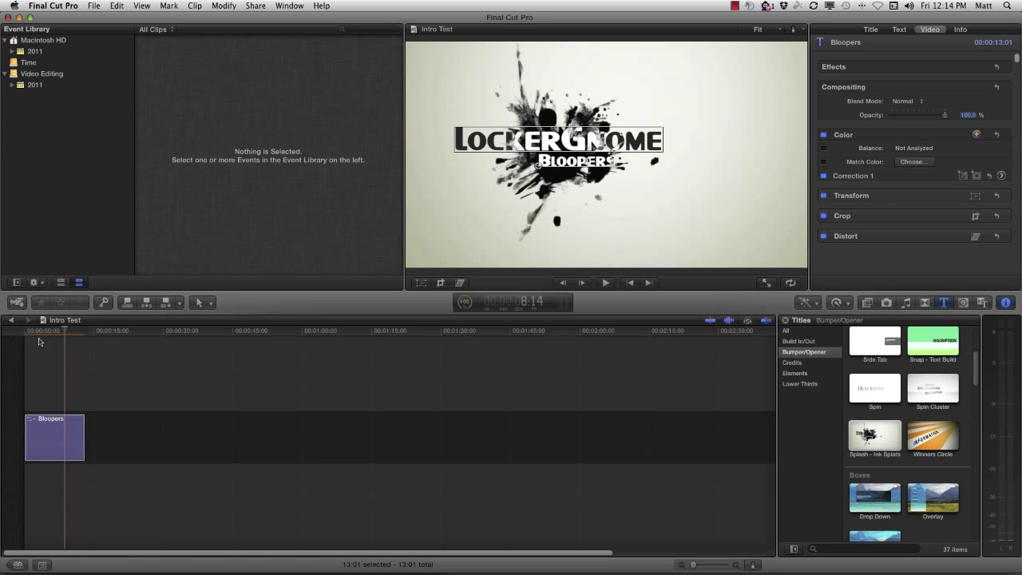
pyautogui.moveTo(66, 331); pyautogui.dragTo(20, 335)
pyautogui.press('space')
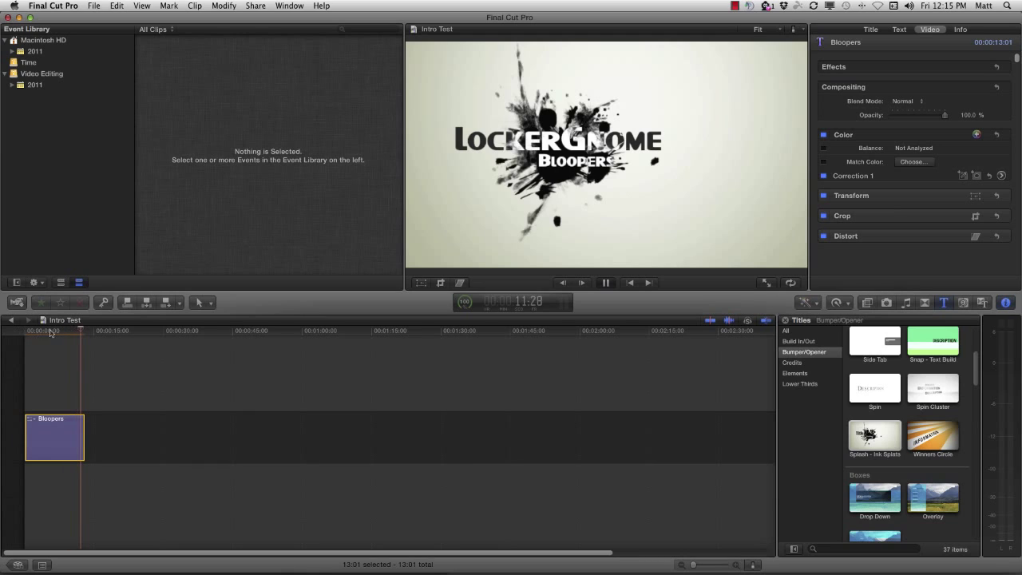
pyautogui.moveTo(86, 332)
pyautogui.mouseDown()
pyautogui.moveTo(57, 332)
pyautogui.moveTo(71, 334)
pyautogui.mouseUp()
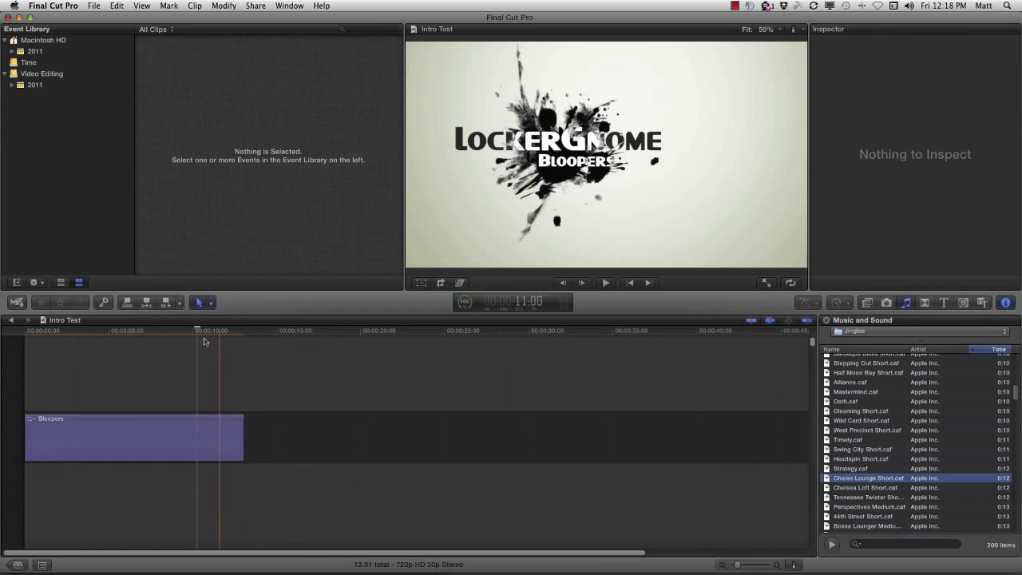
# Step: Replay the intro from the start of the timeline, then return the playhead to the beginning
pyautogui.press('Home')
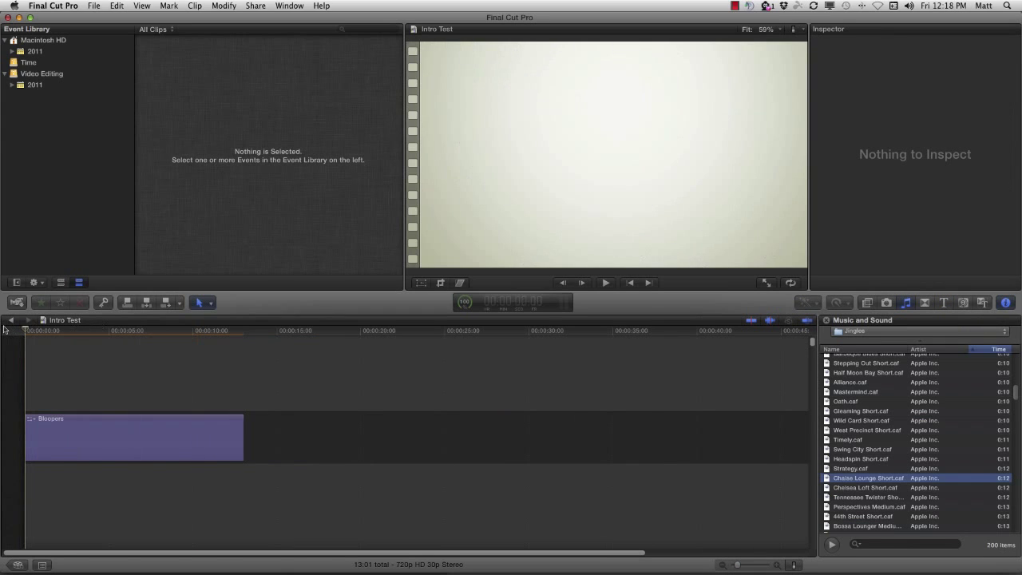
pyautogui.press('space')
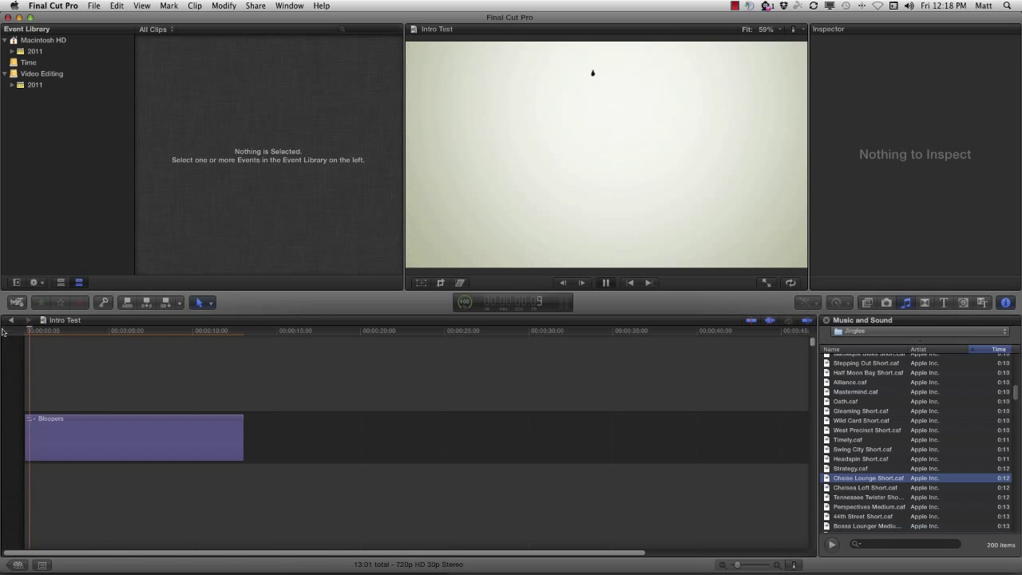
pyautogui.moveTo(119, 331); pyautogui.dragTo(16, 331)
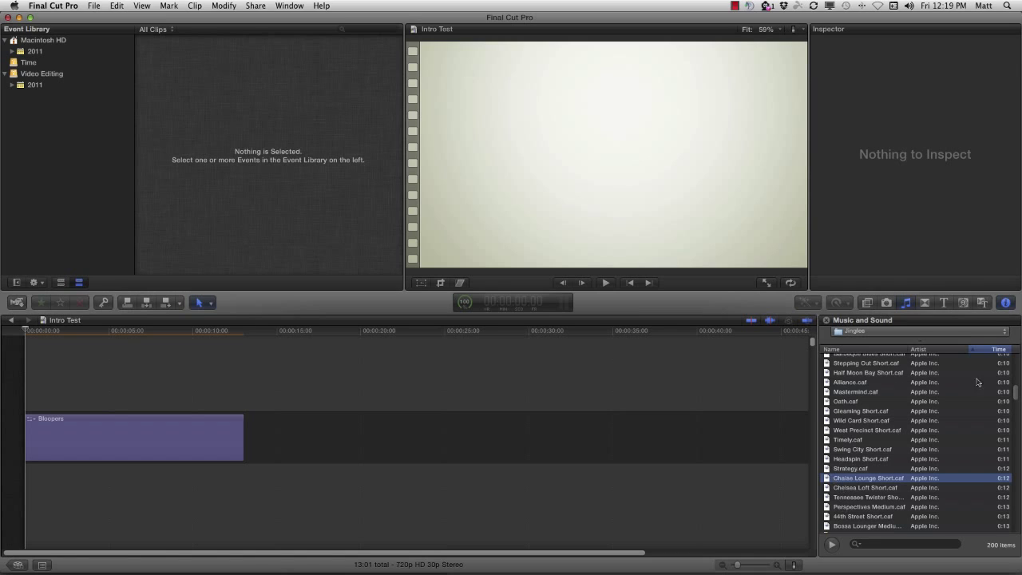
# Step: Place the Chaise Lounge Short jingle beneath the Bloopers title at the start of the timeline and play the intro with music
pyautogui.click(906, 303)
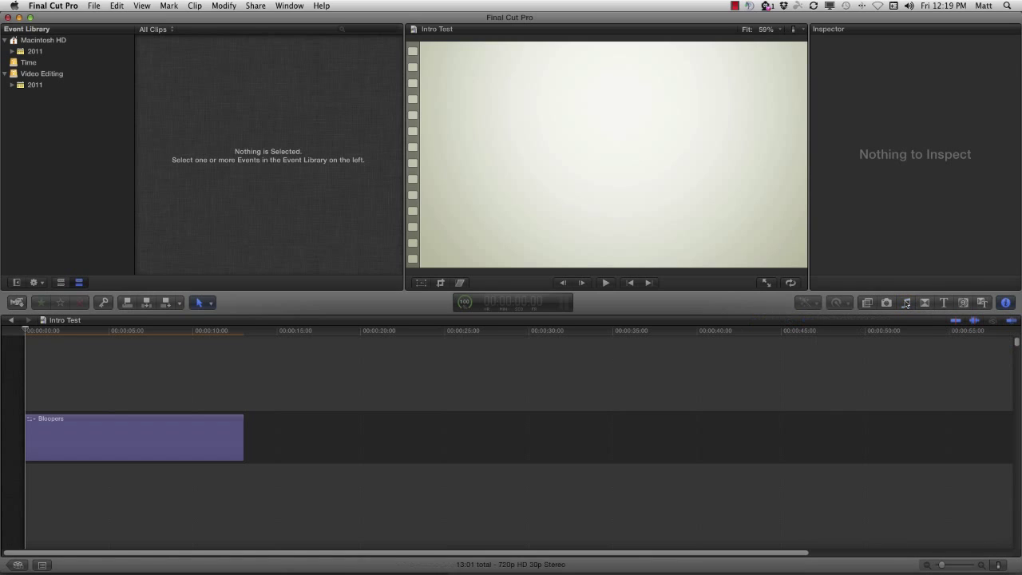
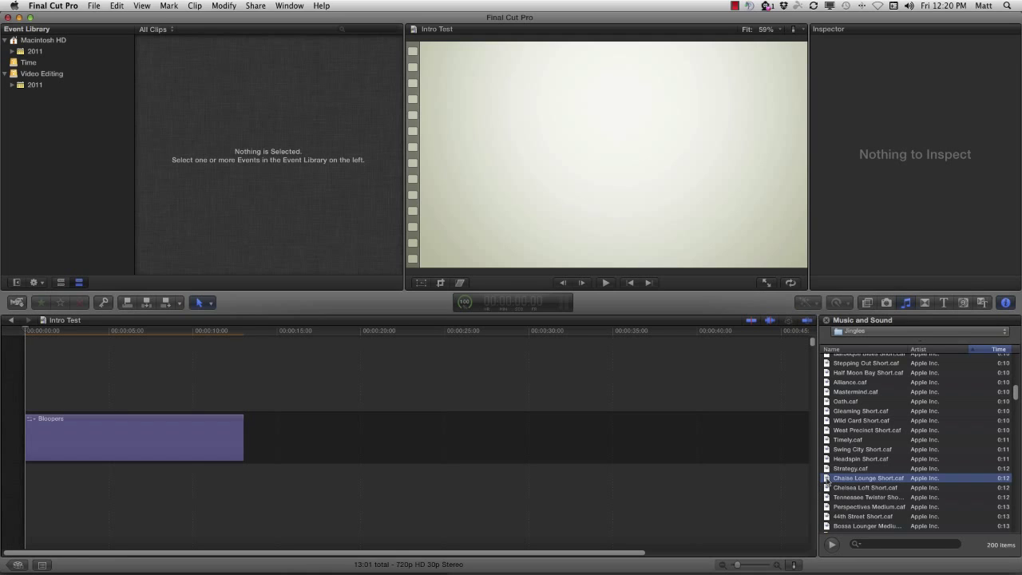
pyautogui.moveTo(828, 483); pyautogui.dragTo(31, 492)
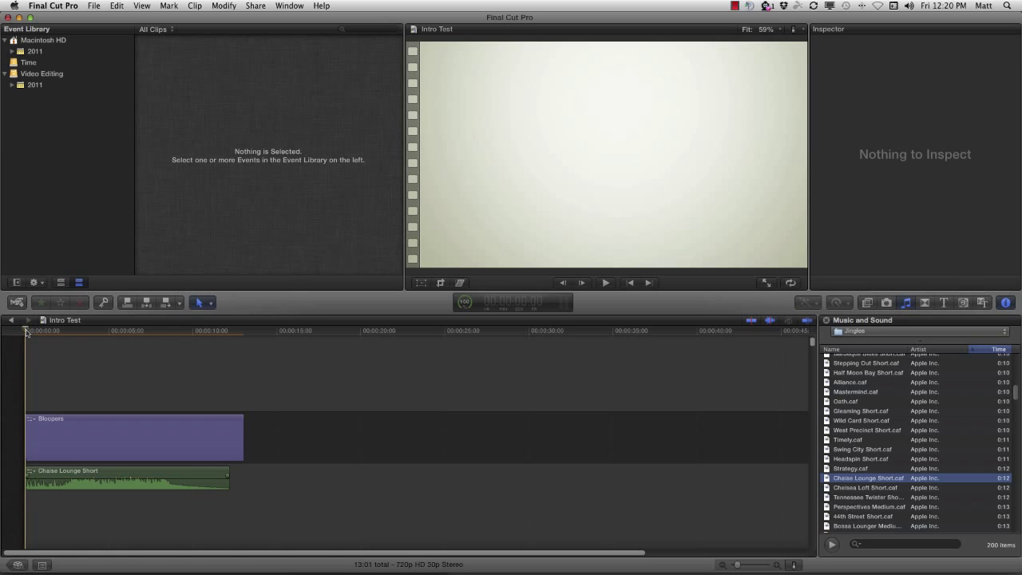
pyautogui.press('space')
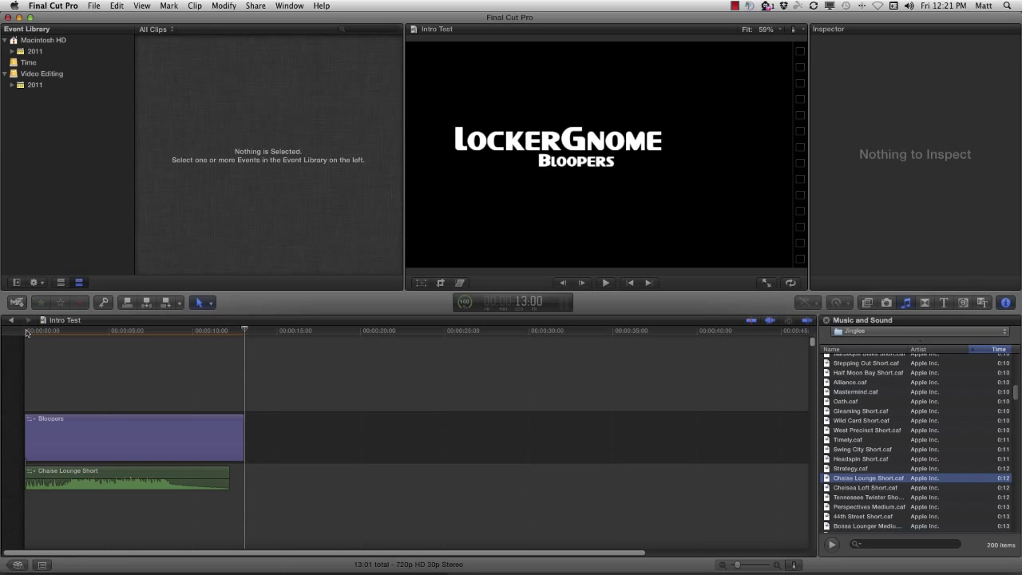
# Step: Split the Bloopers title clip where the music ends and delete the leftover piece after the cut
pyautogui.click(232, 334)
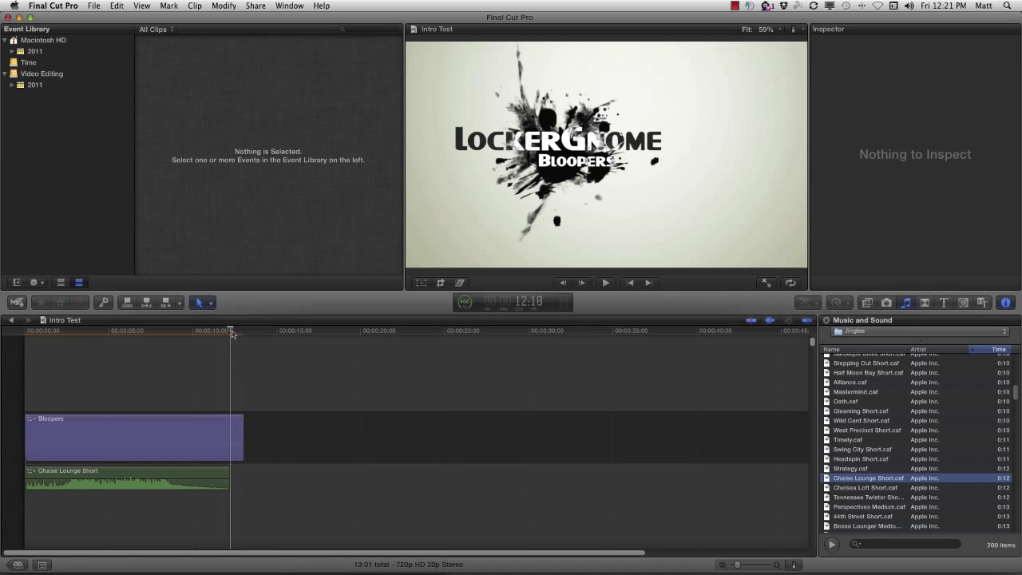
pyautogui.press('super+b')
pyautogui.click(237, 437)
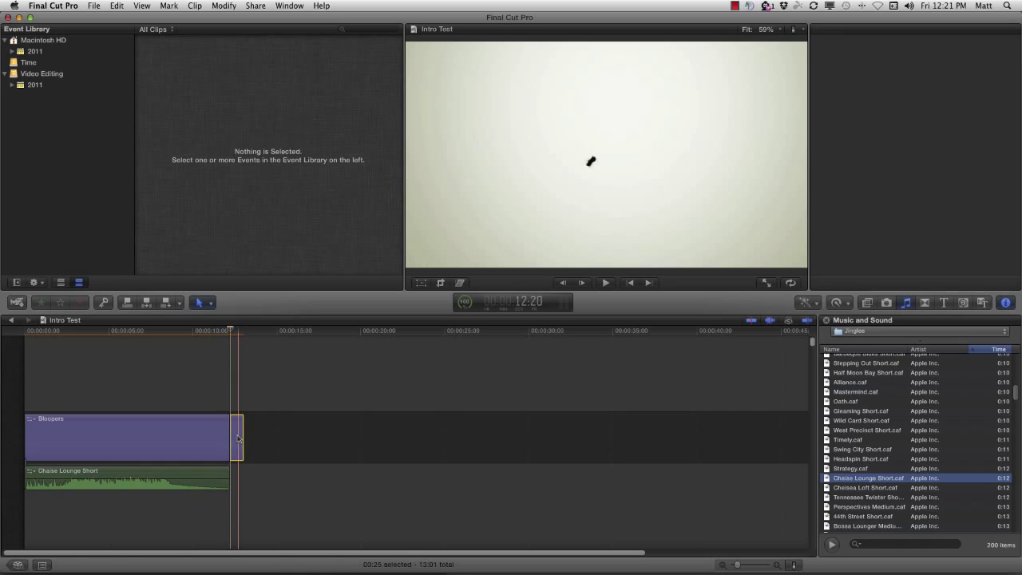
pyautogui.click(237, 438)
pyautogui.press('Delete')
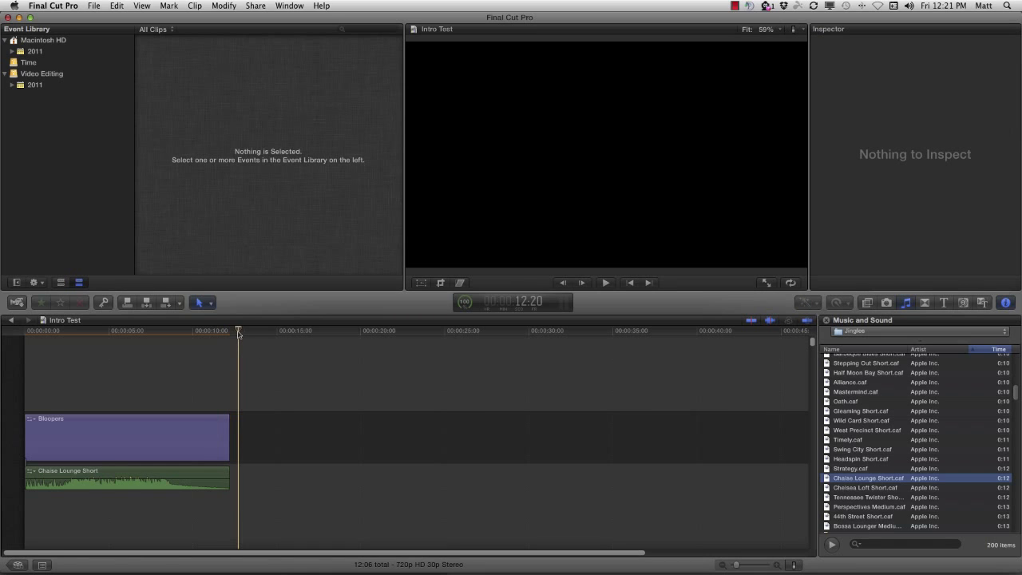
# Step: Scrub through the trimmed intro, play its ending with the music, and return the playhead to the start
pyautogui.click(199, 331)
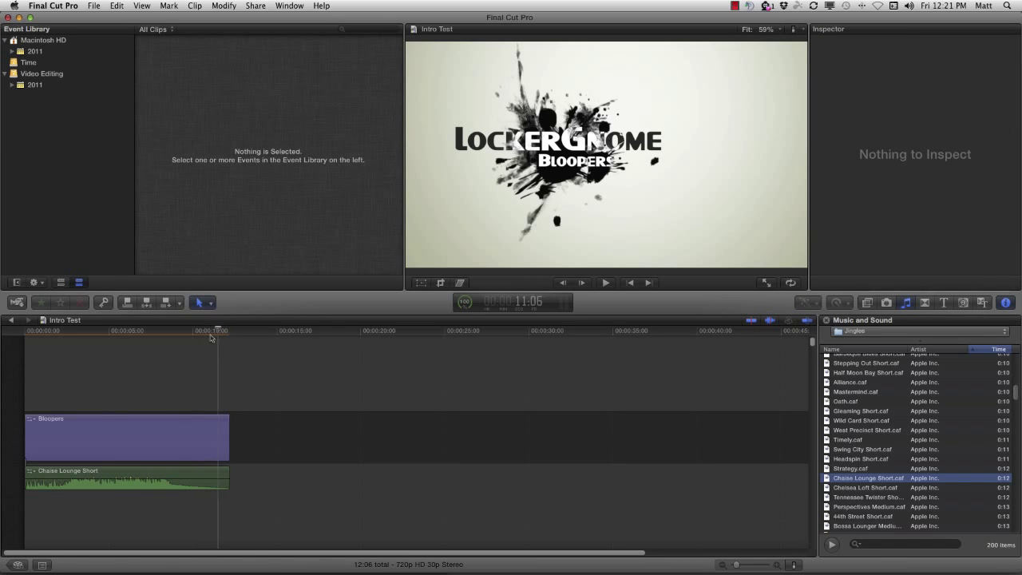
pyautogui.click(67, 335)
pyautogui.moveTo(68, 340); pyautogui.dragTo(147, 334)
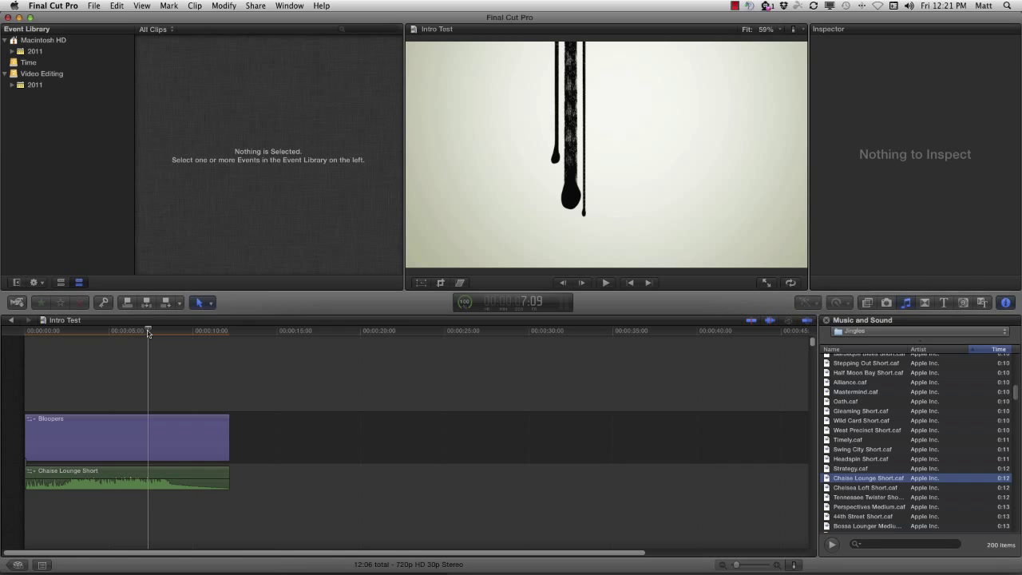
pyautogui.press('space')
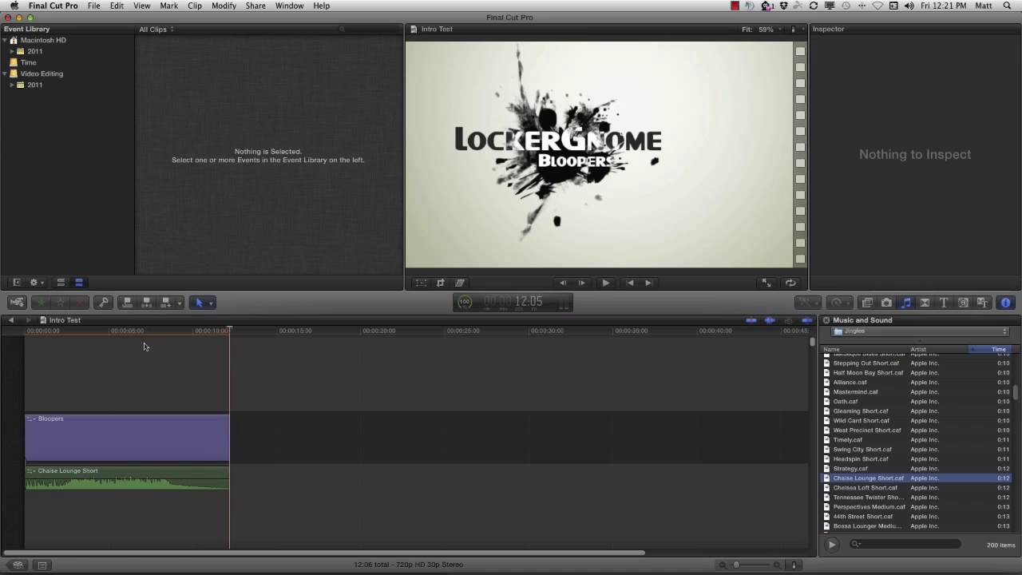
pyautogui.moveTo(238, 331); pyautogui.dragTo(37, 333)
pyautogui.click(332, 477)
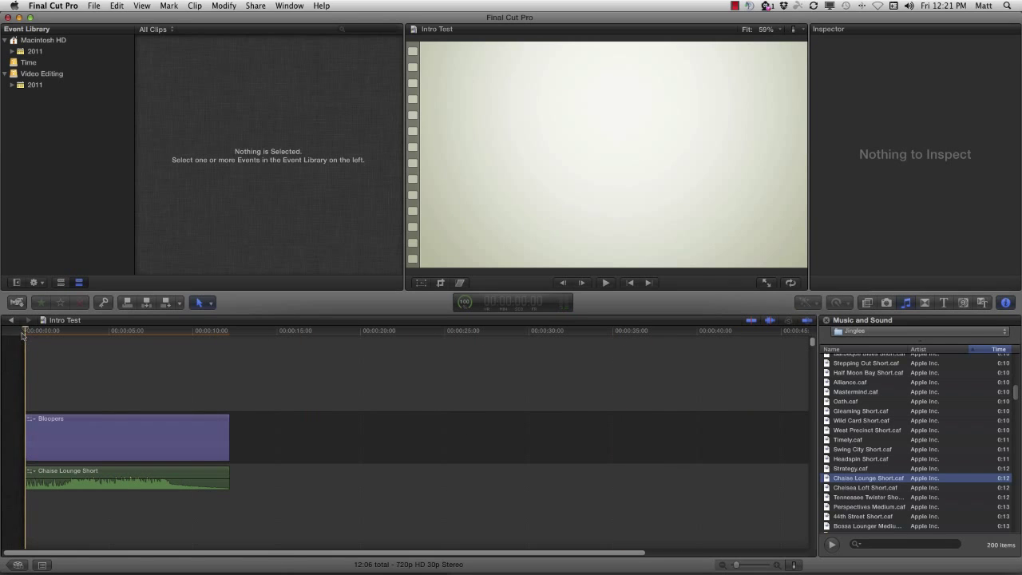
# Step: Send the Intro Test project to Compressor and apply the custom Pirillo Render setting to its job
pyautogui.click(255, 5)
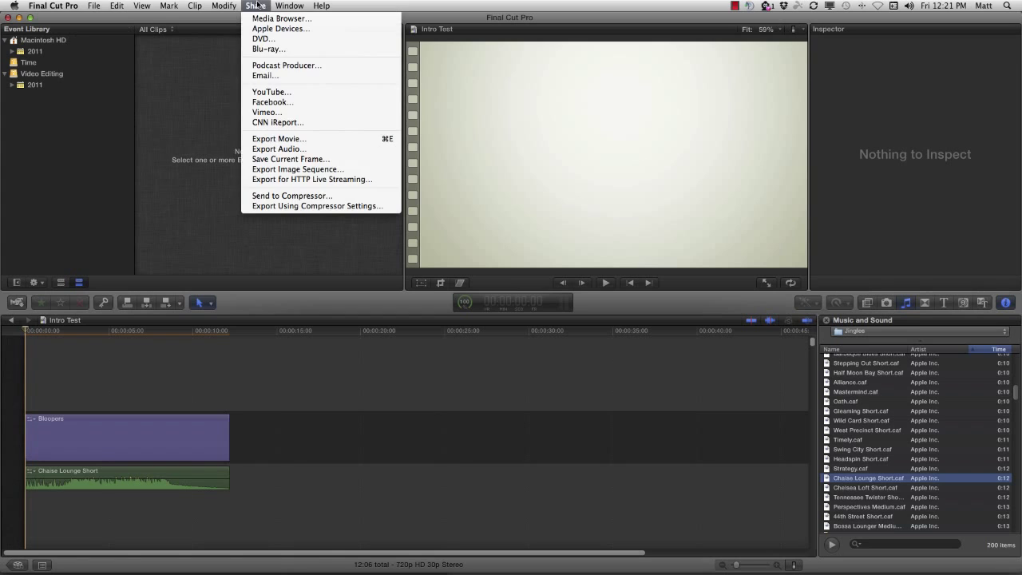
pyautogui.click(318, 195)
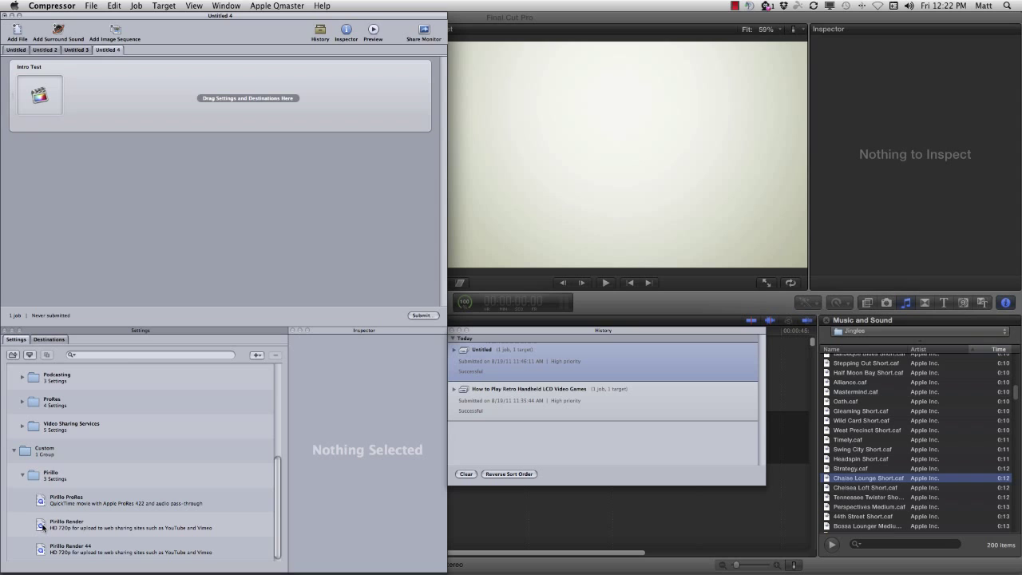
pyautogui.moveTo(42, 527); pyautogui.dragTo(132, 95)
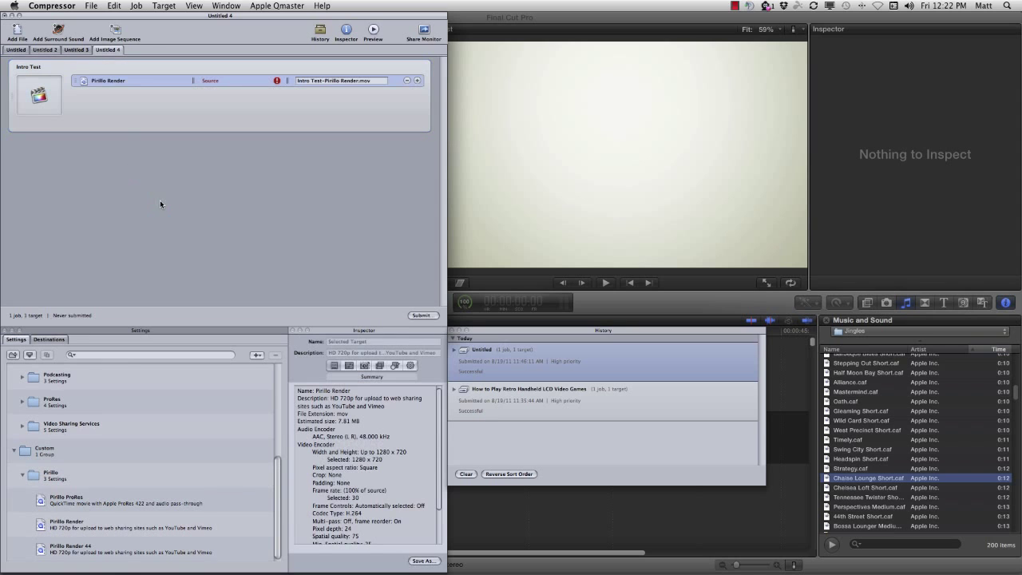
# Step: Set the render job's destination to Desktop and submit the batch to This Computer with High priority
pyautogui.click(48, 341)
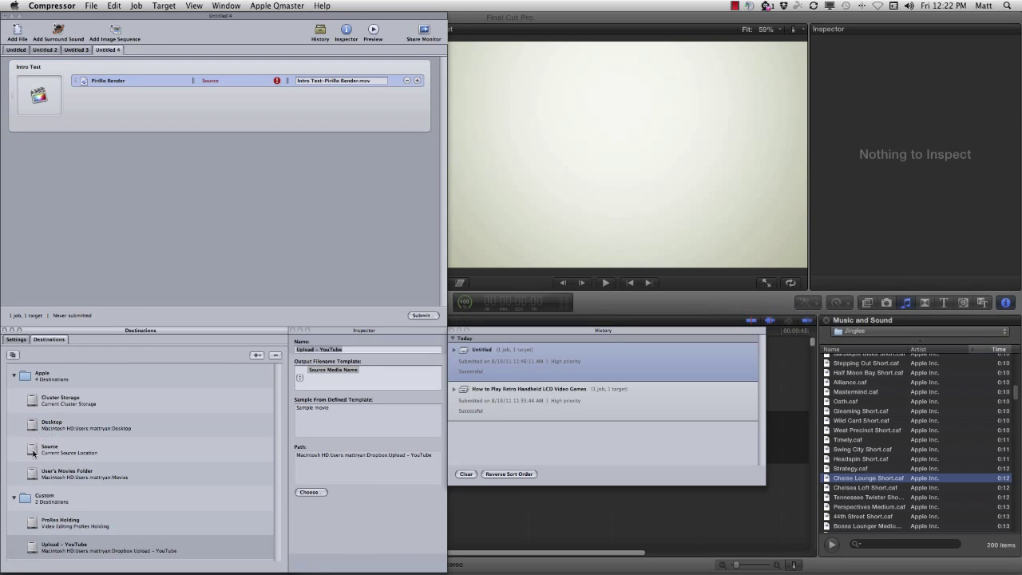
pyautogui.moveTo(47, 433); pyautogui.dragTo(209, 75)
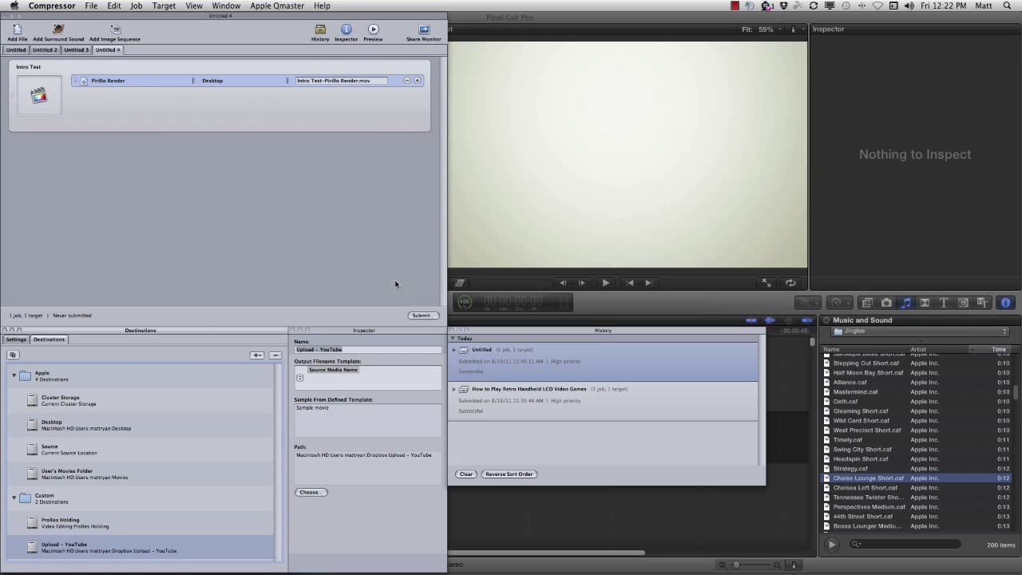
pyautogui.click(420, 316)
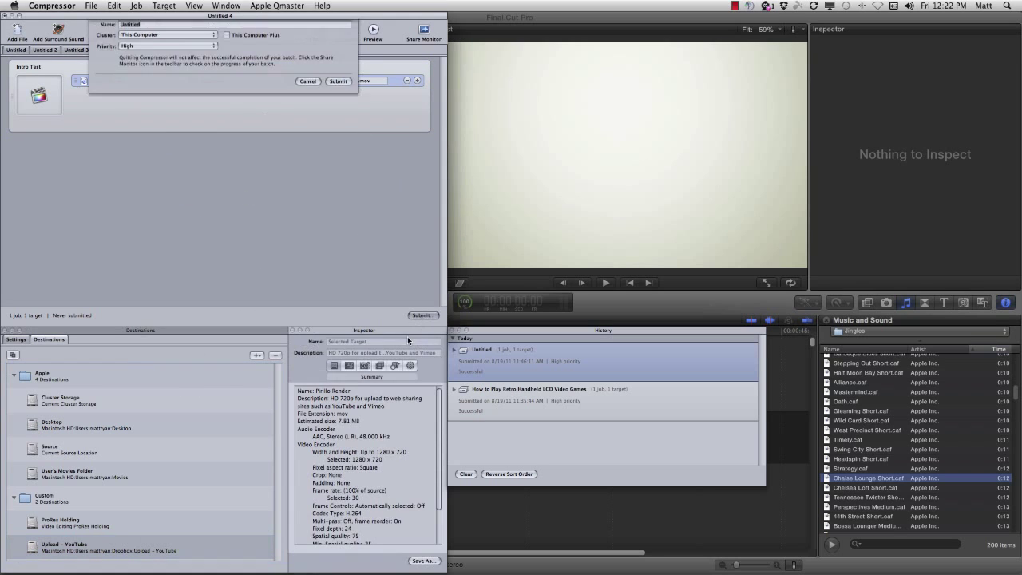
pyautogui.click(338, 85)
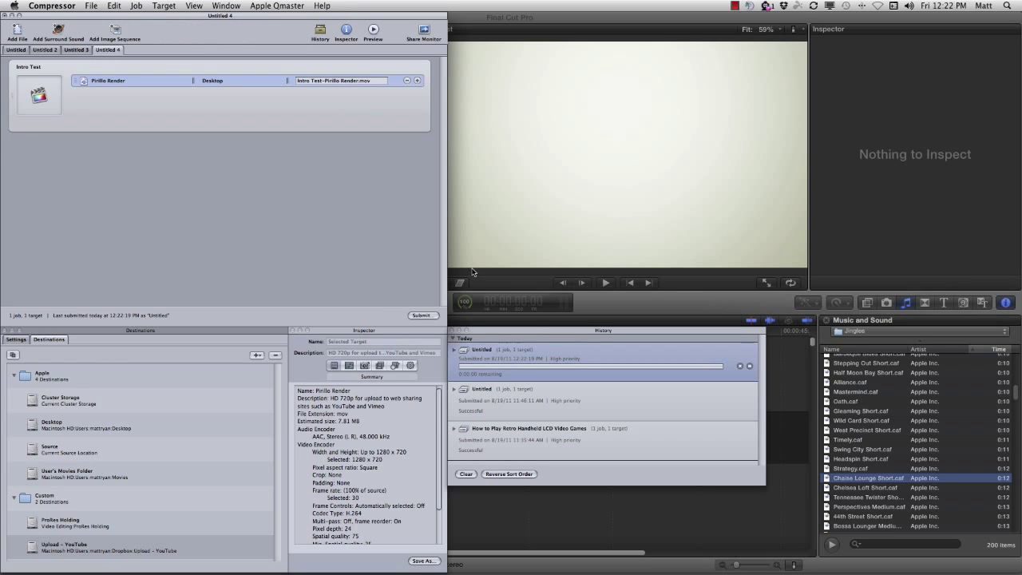